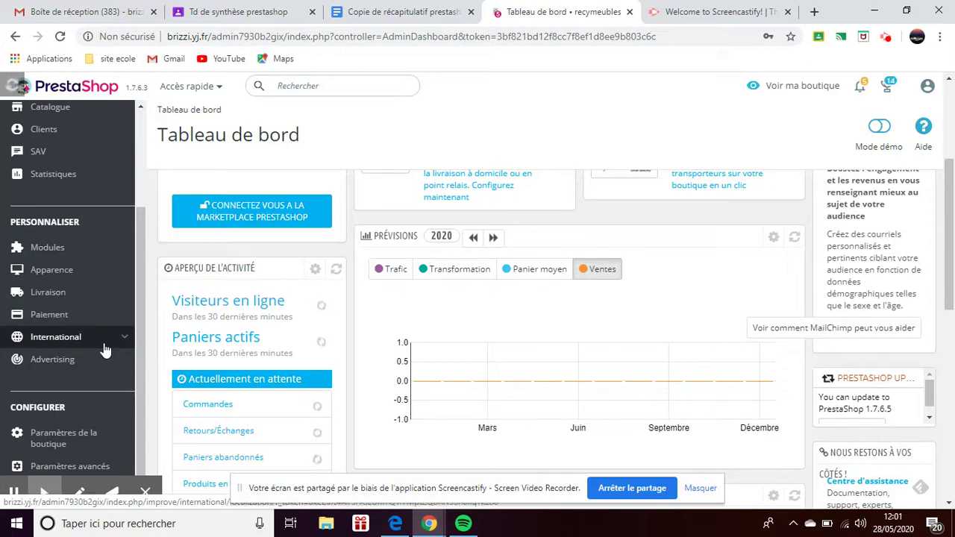
# Go to Paramètres avancés > Équipe from the dashboard, which redirects to the login page.
pyautogui.scroll(-2, 105, 351)
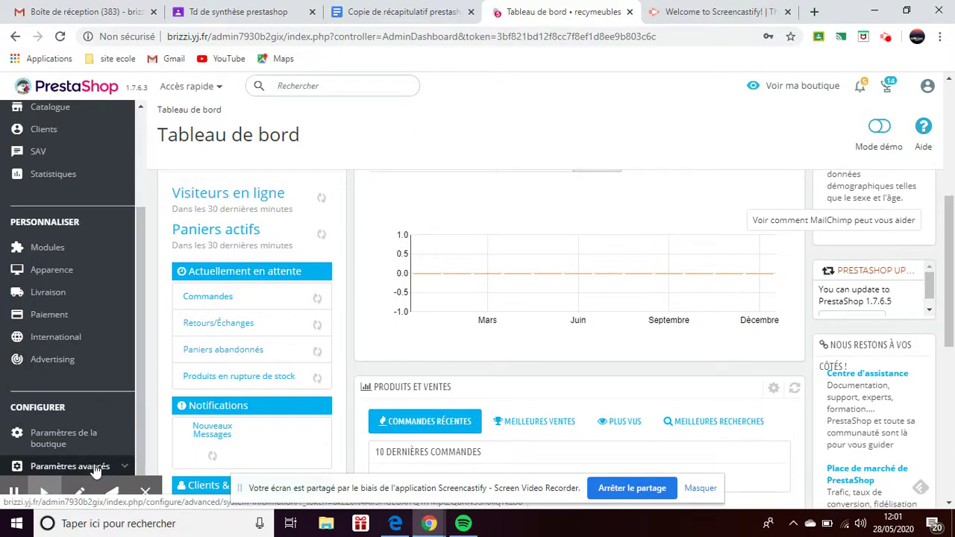
pyautogui.moveTo(97, 466)
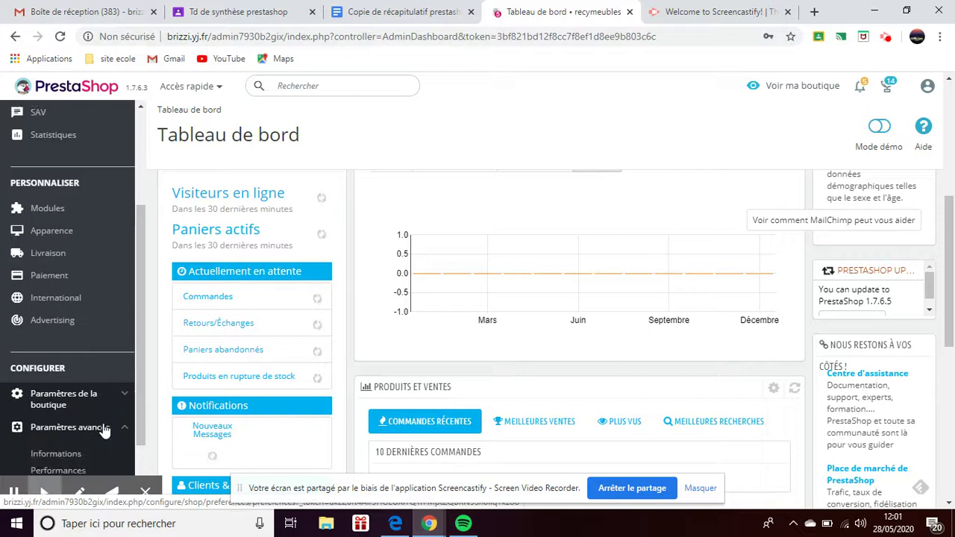
pyautogui.scroll(-3, 105, 431)
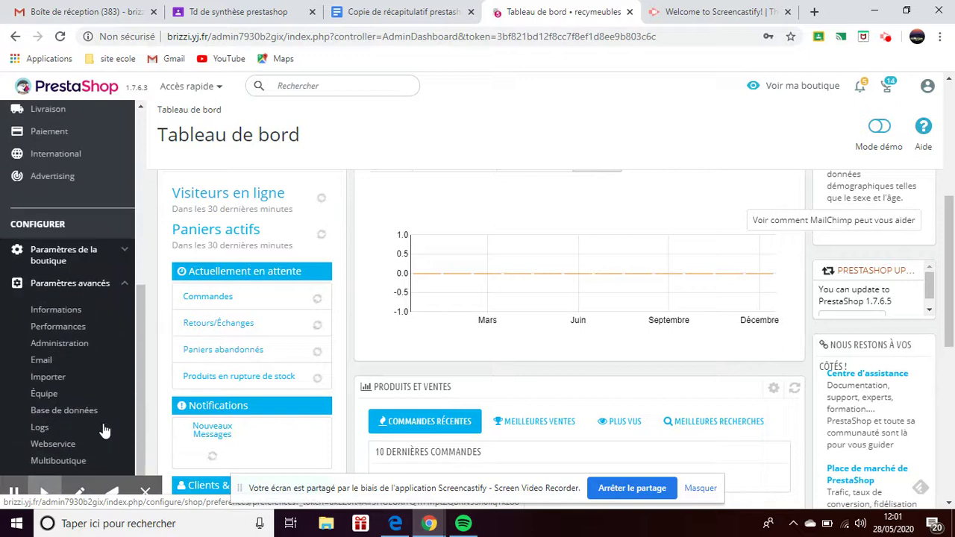
pyautogui.click(45, 397)
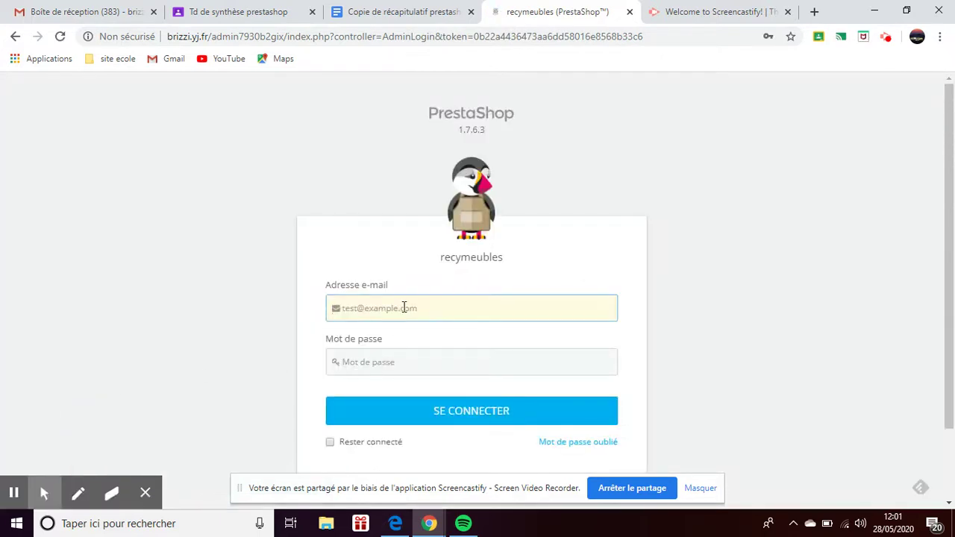
# Log back into the back office using the saved account credentials.
pyautogui.click(403, 308)
pyautogui.click(421, 340)
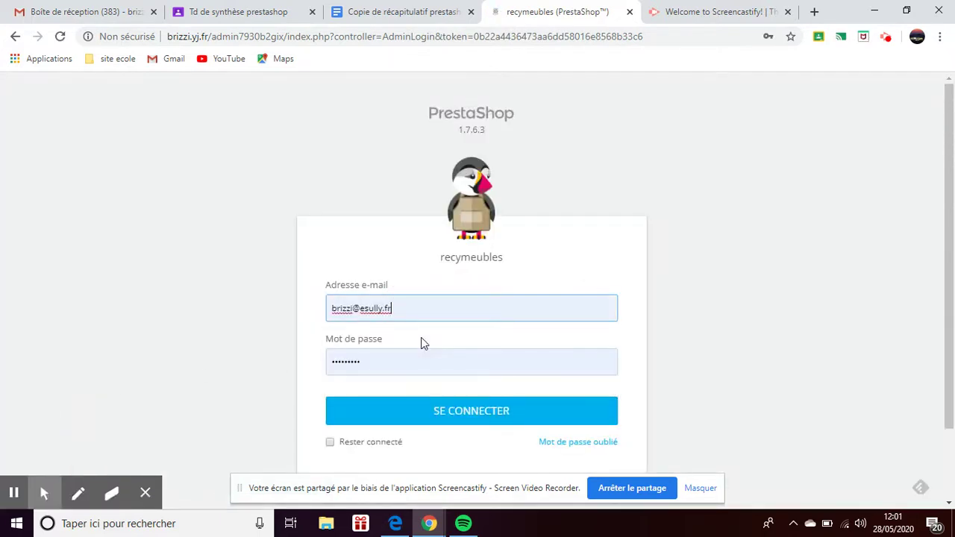
pyautogui.click(485, 418)
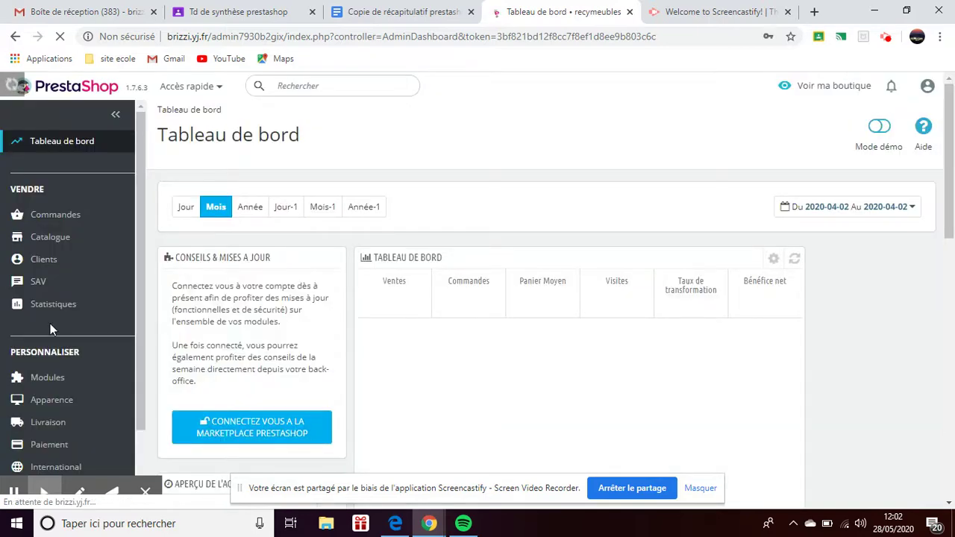
# Open the Équipe employee list under Paramètres avancés.
pyautogui.scroll(-1, 50, 323)
pyautogui.scroll(-3, 50, 323)
pyautogui.click(71, 468)
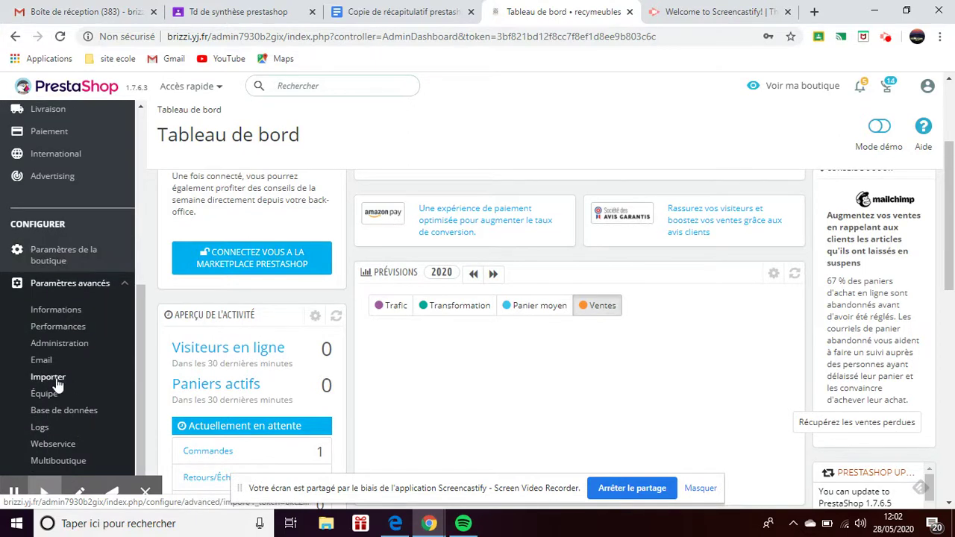
pyautogui.click(47, 394)
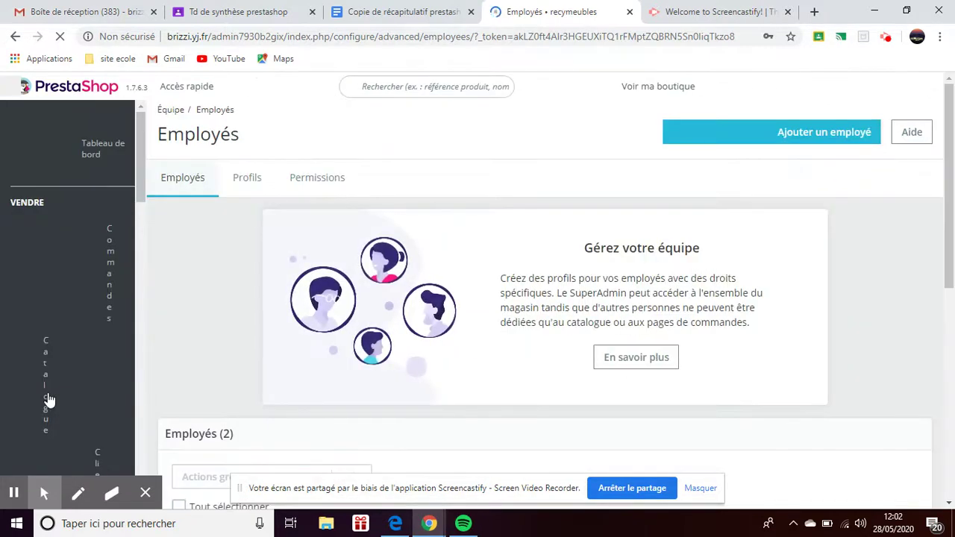
# Start a new employee with 'Ajouter un employé'.
pyautogui.scroll(-2, 356, 414)
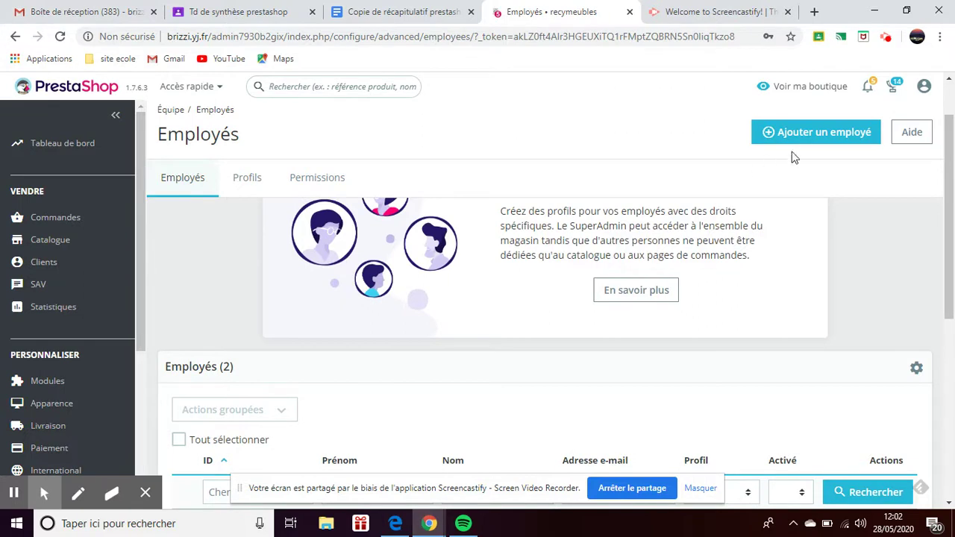
pyautogui.click(814, 138)
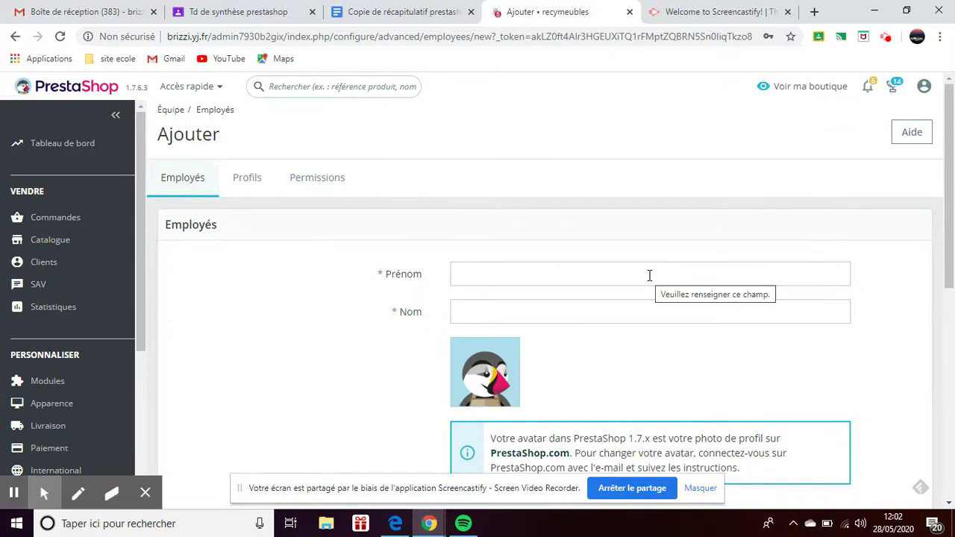
# Enter the new employee's first and last name, capitalizing the first name.
pyautogui.click(649, 276)
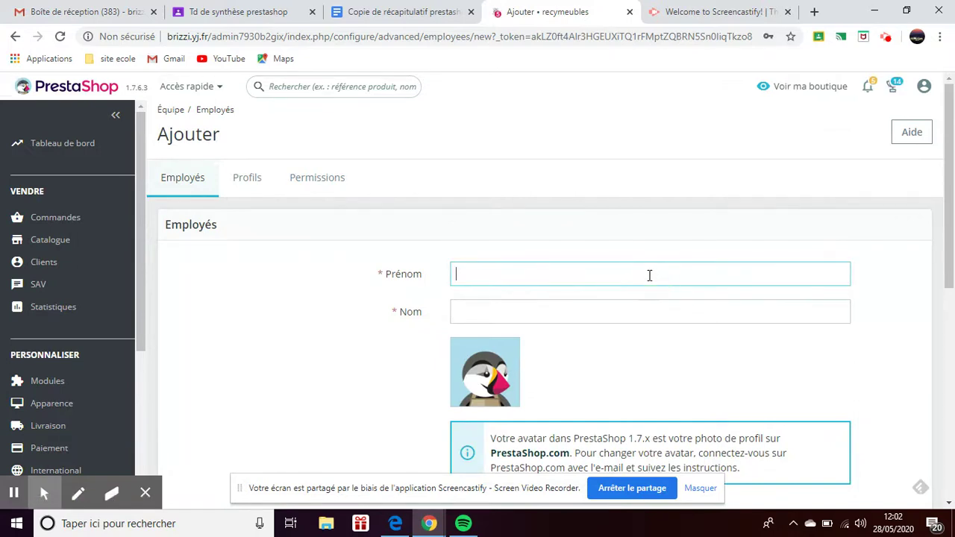
pyautogui.write('michel')
pyautogui.click(610, 311)
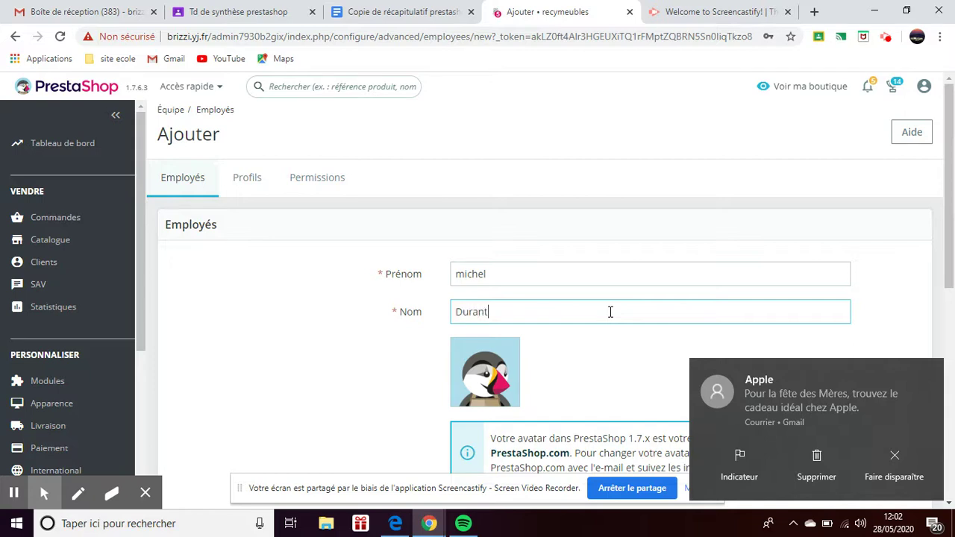
pyautogui.press('BackSpace')
pyautogui.write('d')
pyautogui.click(463, 274)
pyautogui.press('BackSpace')
pyautogui.write('M')
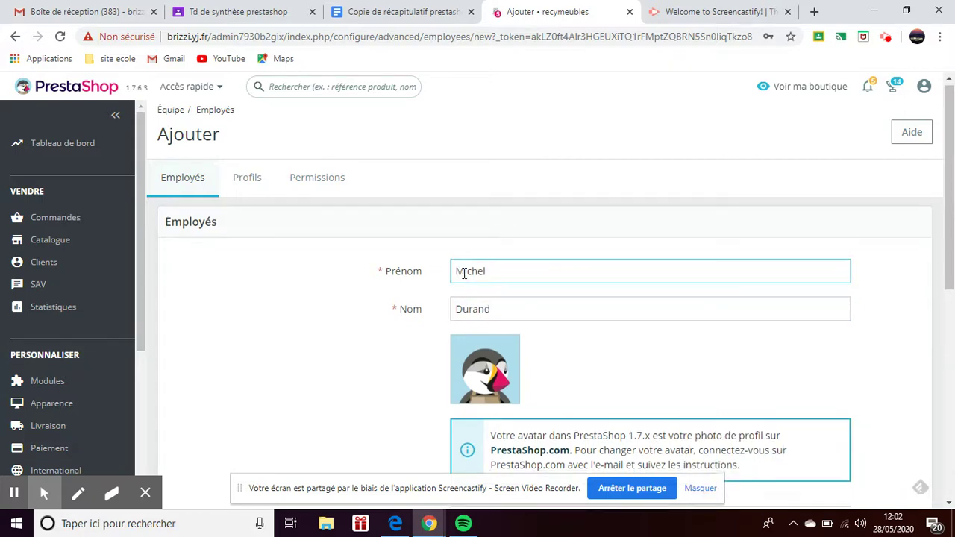
# Fill in the new employee's e-mail address and password.
pyautogui.scroll(-2, 463, 273)
pyautogui.click(470, 387)
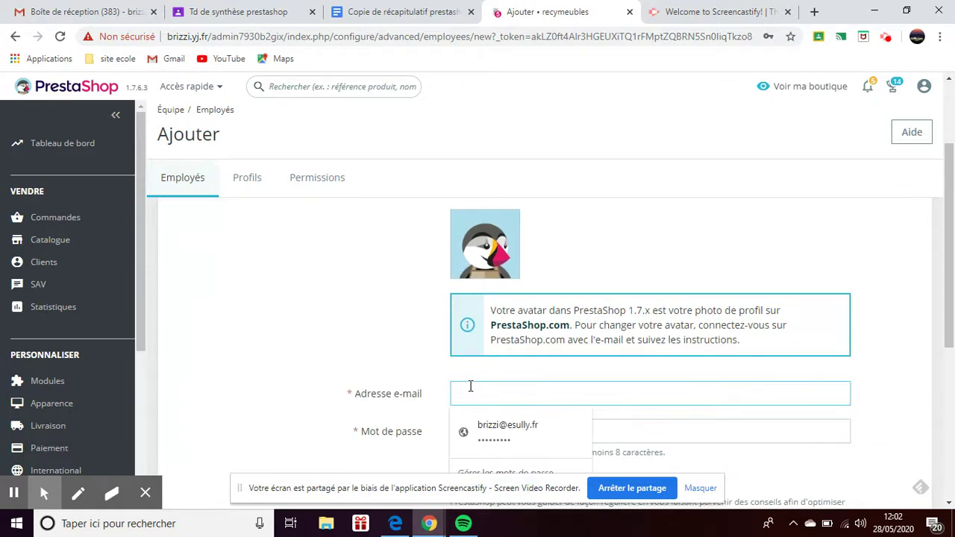
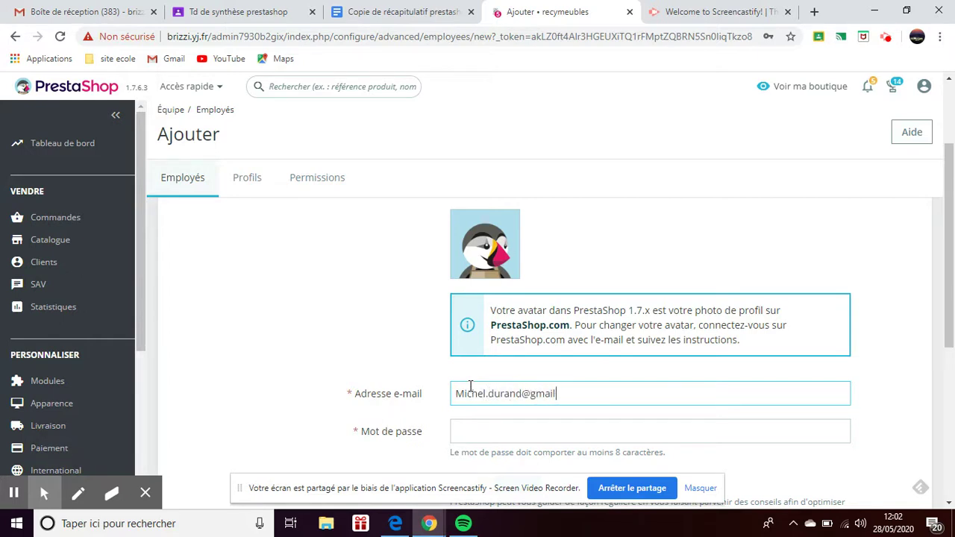
pyautogui.click(464, 437)
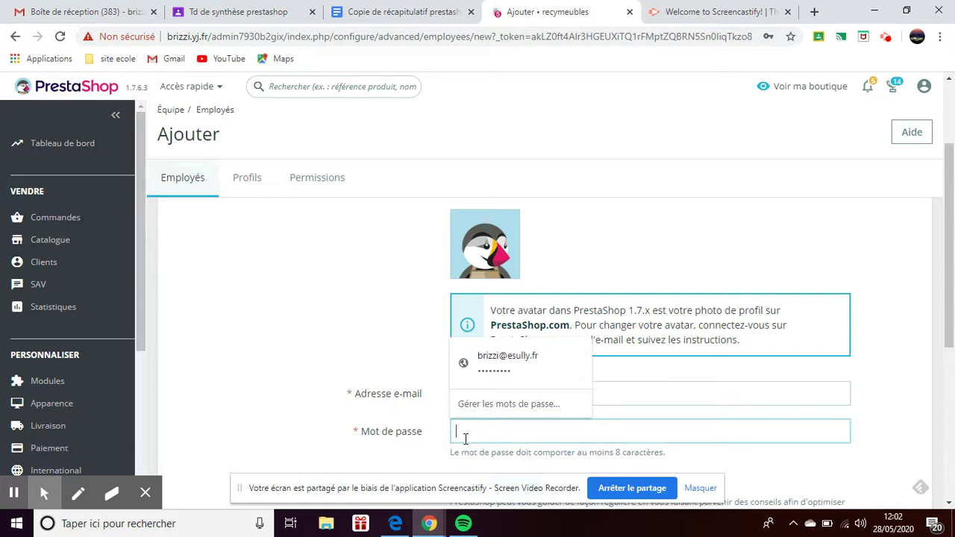
pyautogui.write('m')
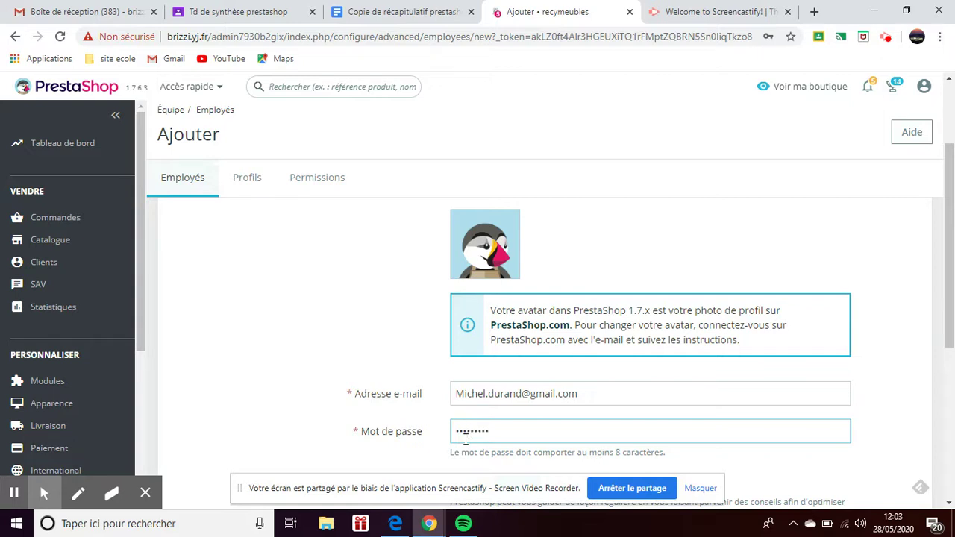
# Set the employee's default page to Tableau de bord.
pyautogui.scroll(-2, 465, 439)
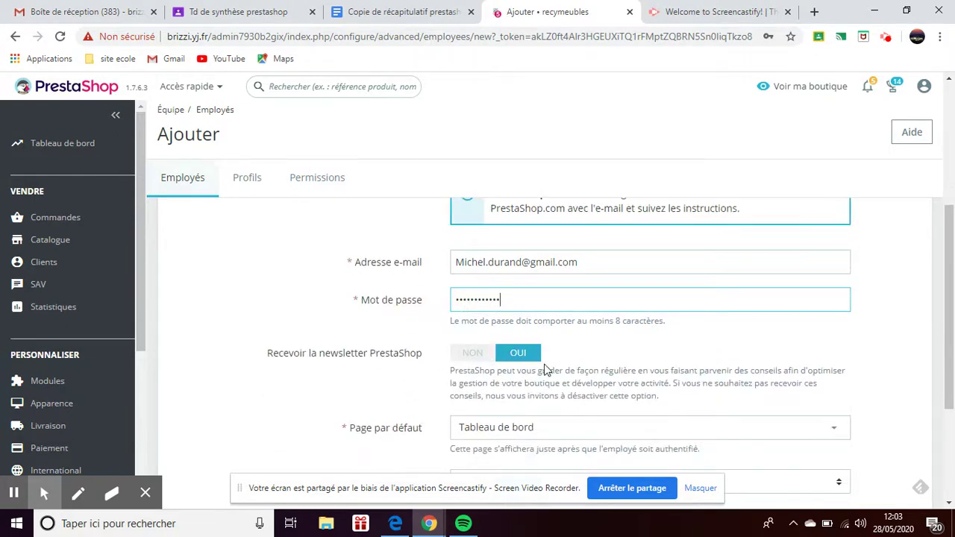
pyautogui.scroll(-1, 544, 370)
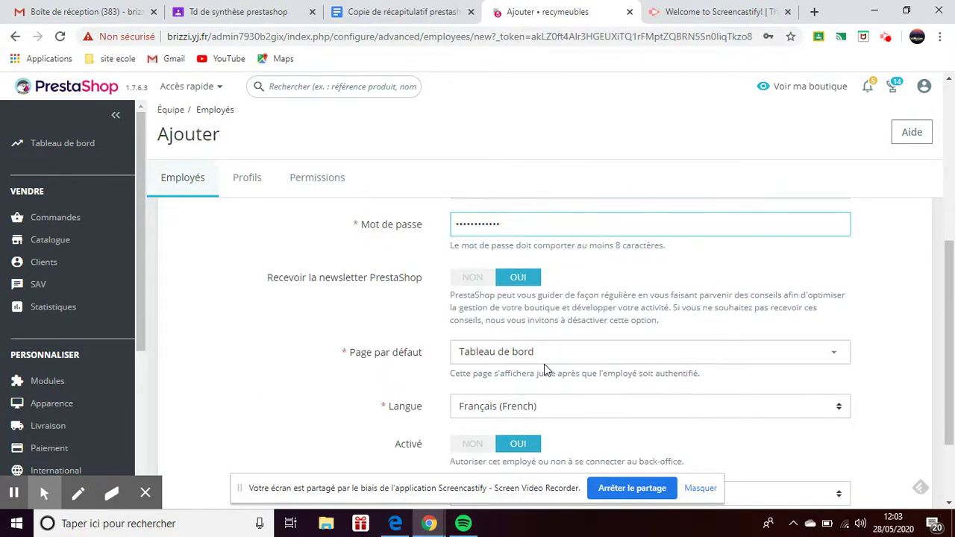
pyautogui.scroll(-1, 545, 370)
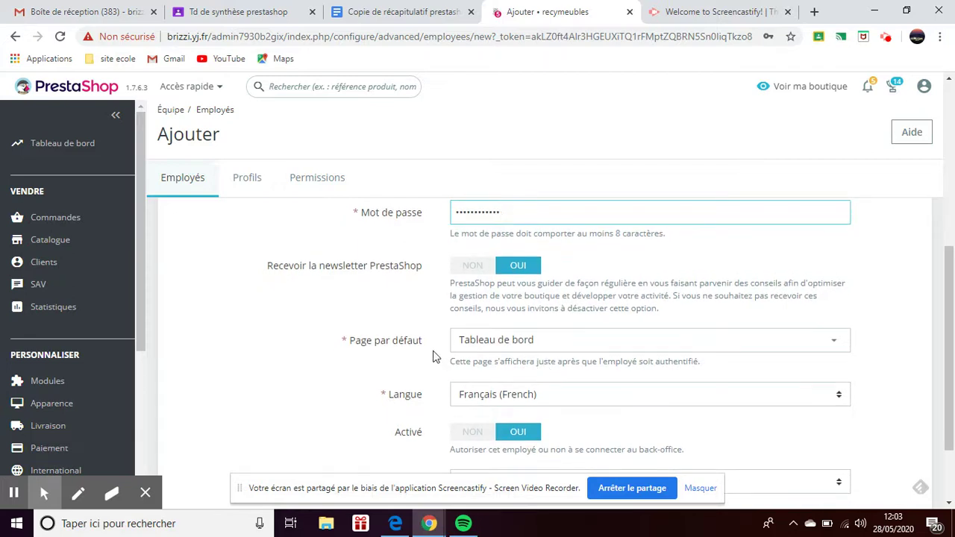
pyautogui.click(827, 336)
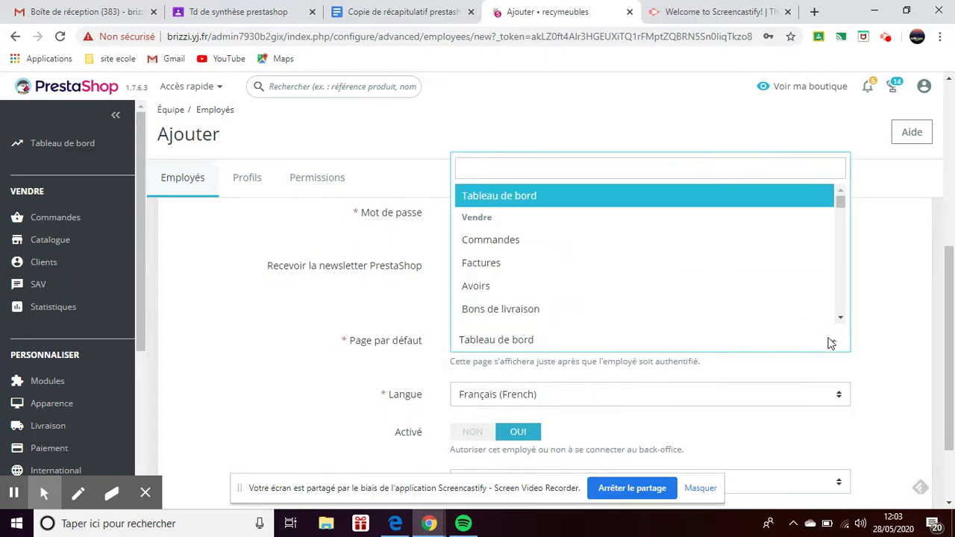
pyautogui.click(605, 202)
# Assign the Commercial permission profile and save the new employee.
pyautogui.scroll(-2, 630, 405)
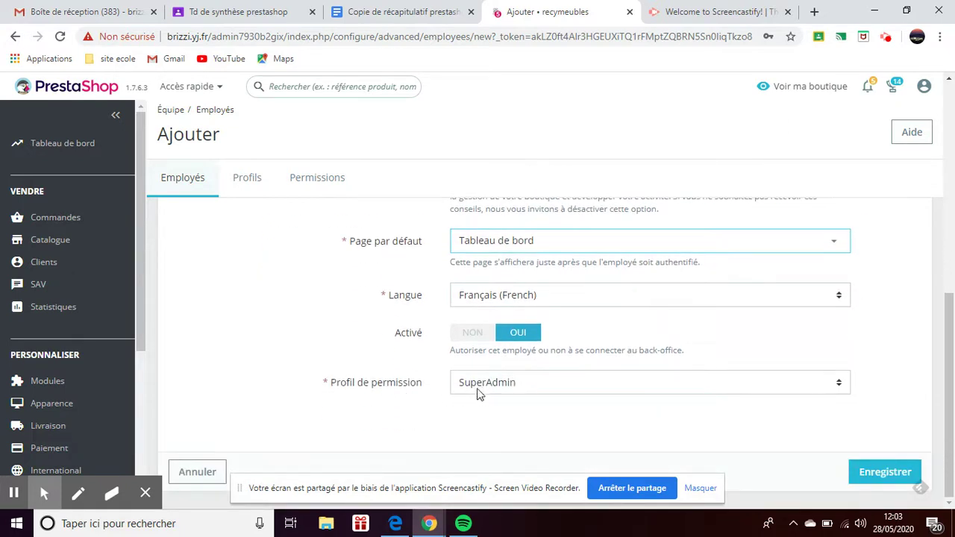
pyautogui.click(591, 389)
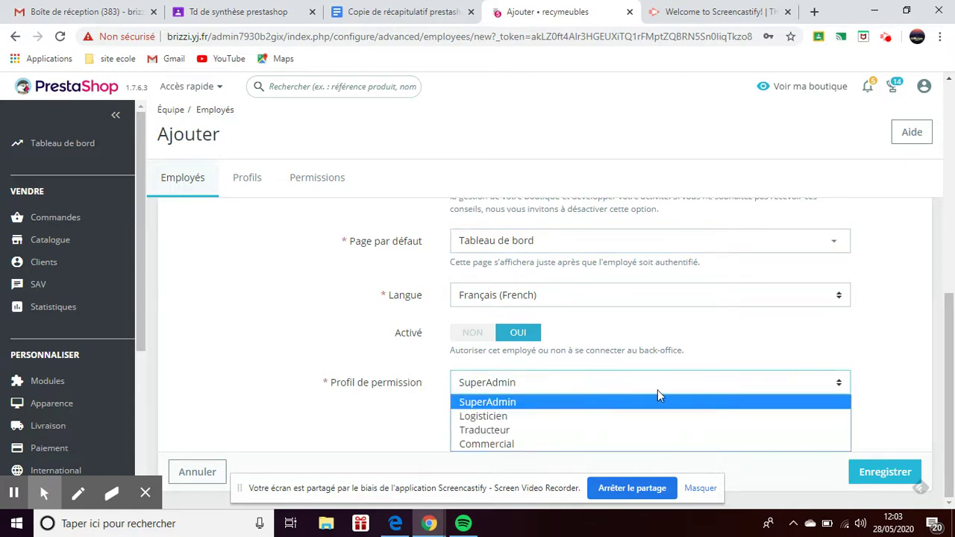
pyautogui.click(540, 445)
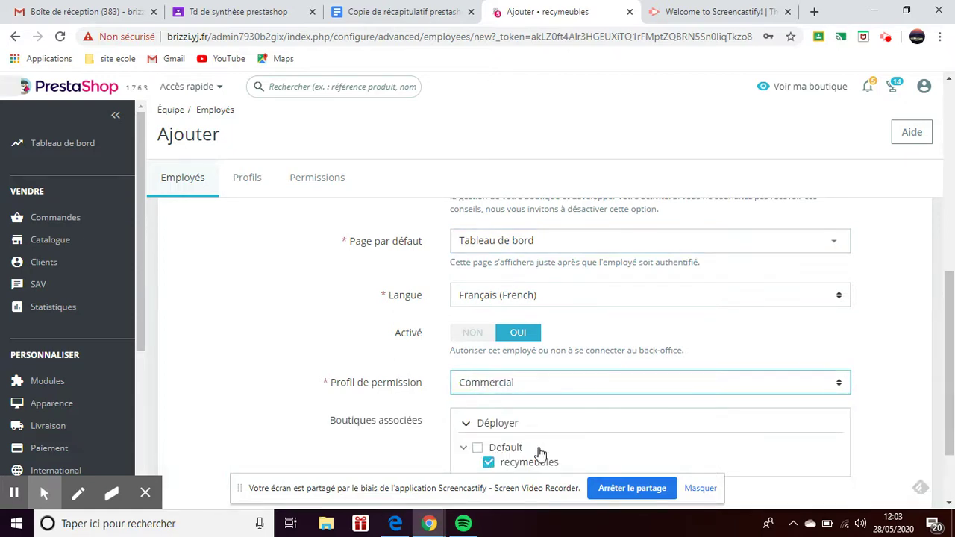
pyautogui.scroll(-2, 539, 453)
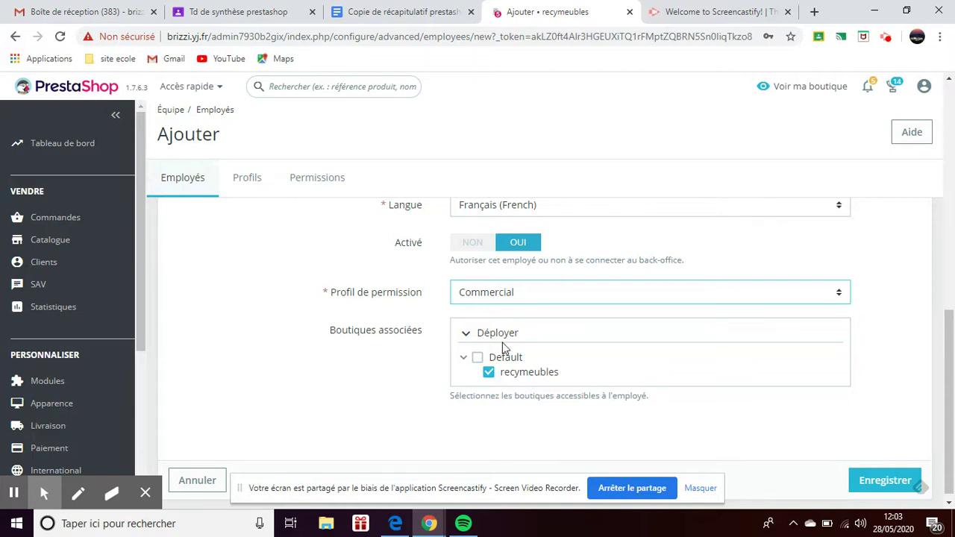
pyautogui.scroll(-1, 579, 422)
pyautogui.click(888, 473)
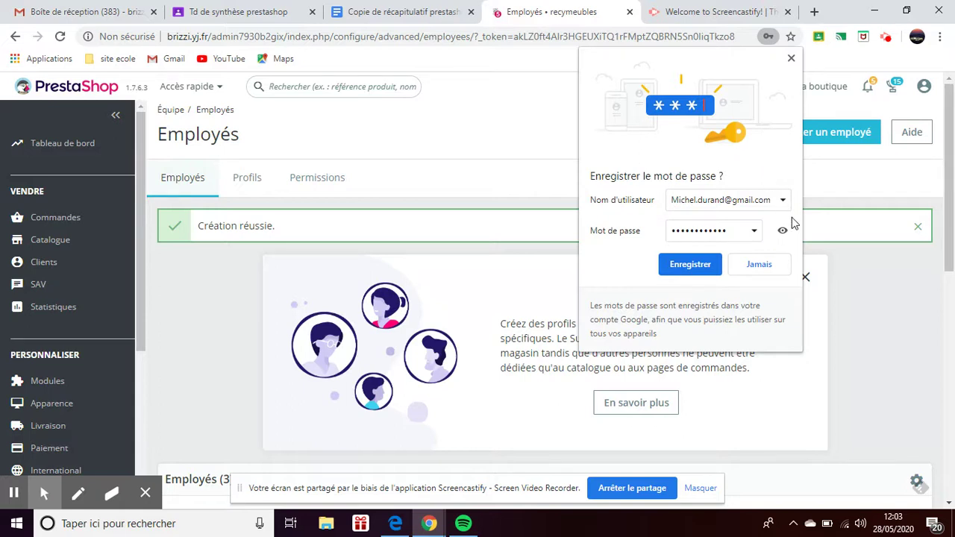
# Decline the browser's offer to save the password with 'Jamais'.
pyautogui.click(769, 263)
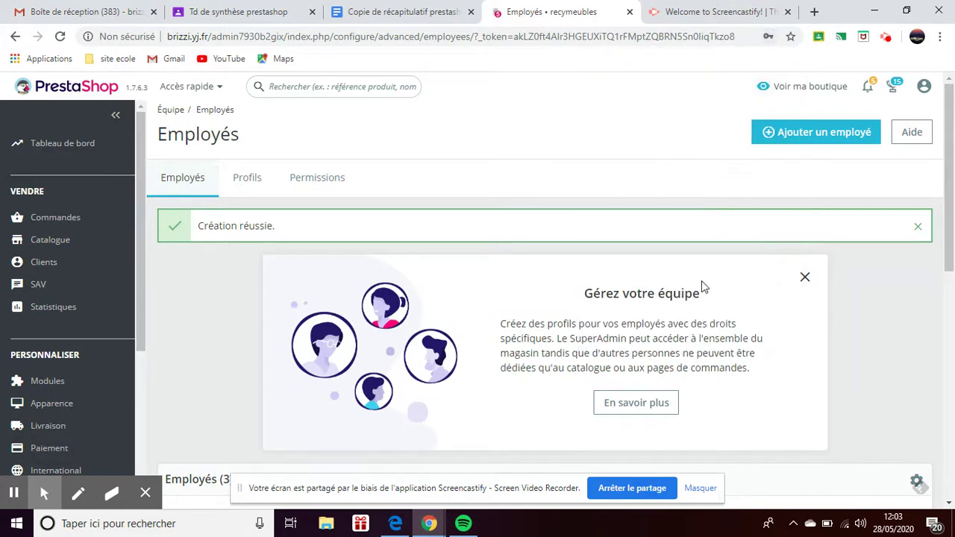
pyautogui.scroll(-4, 701, 283)
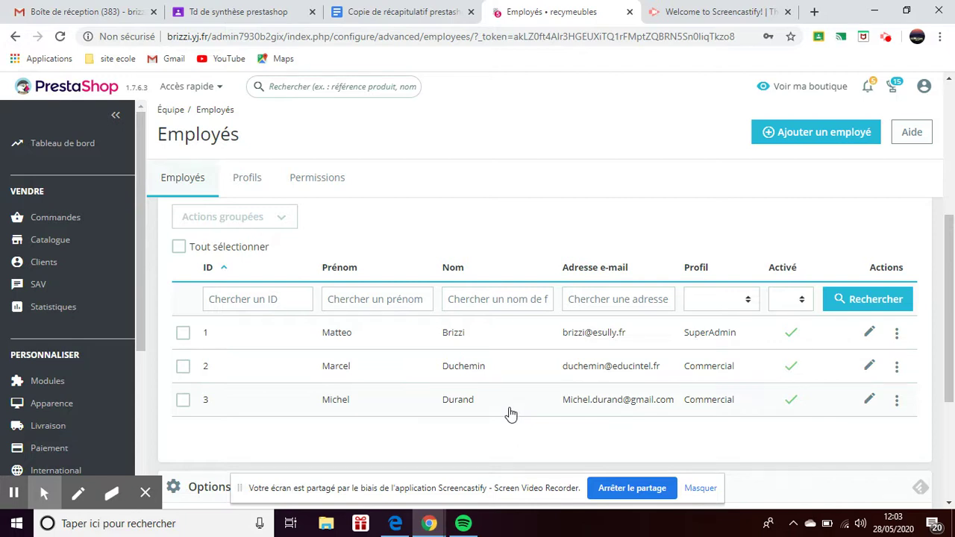
# Edit employee 2, correcting the surname ending and the e-mail address.
pyautogui.click(870, 367)
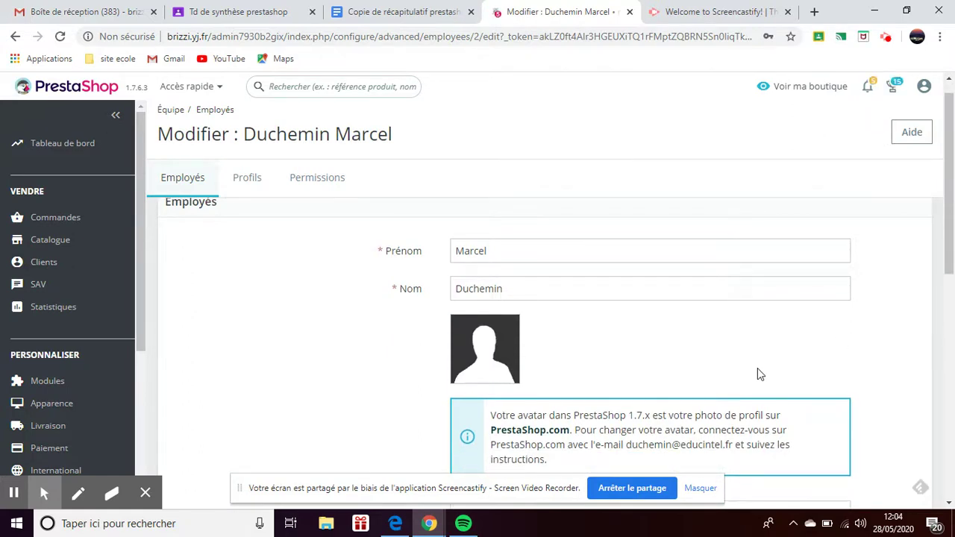
pyautogui.click(558, 297)
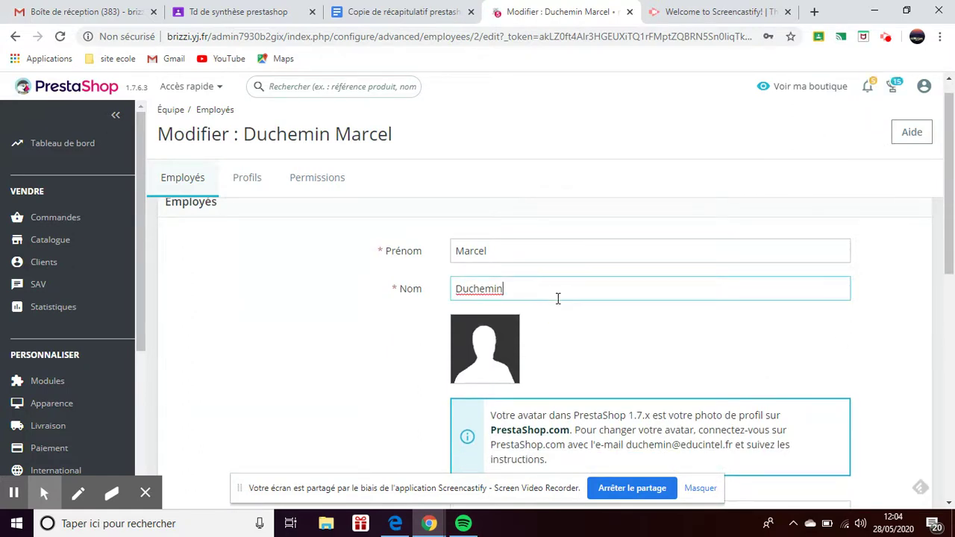
pyautogui.press('BackSpace')
pyautogui.press('BackSpace')
pyautogui.write('ano')
pyautogui.scroll(-3, 556, 314)
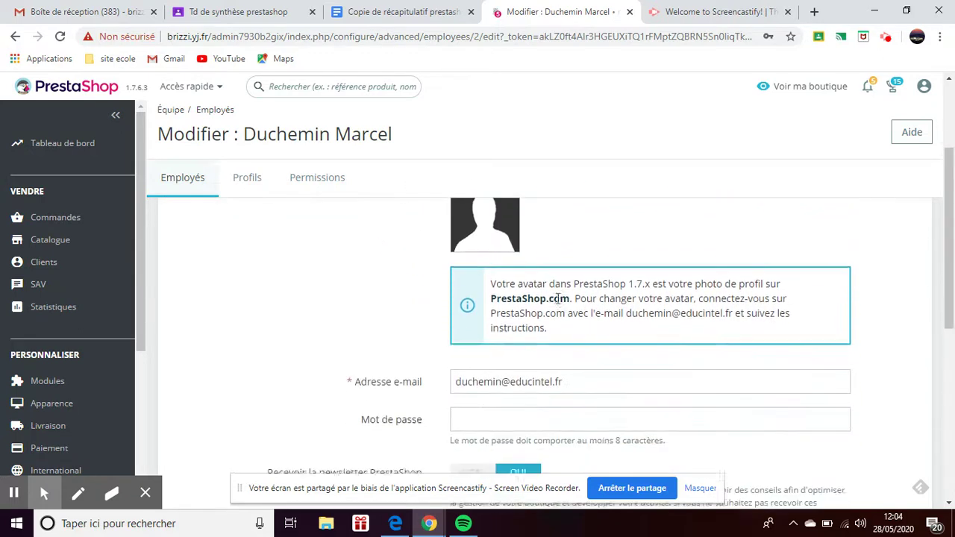
pyautogui.click(501, 339)
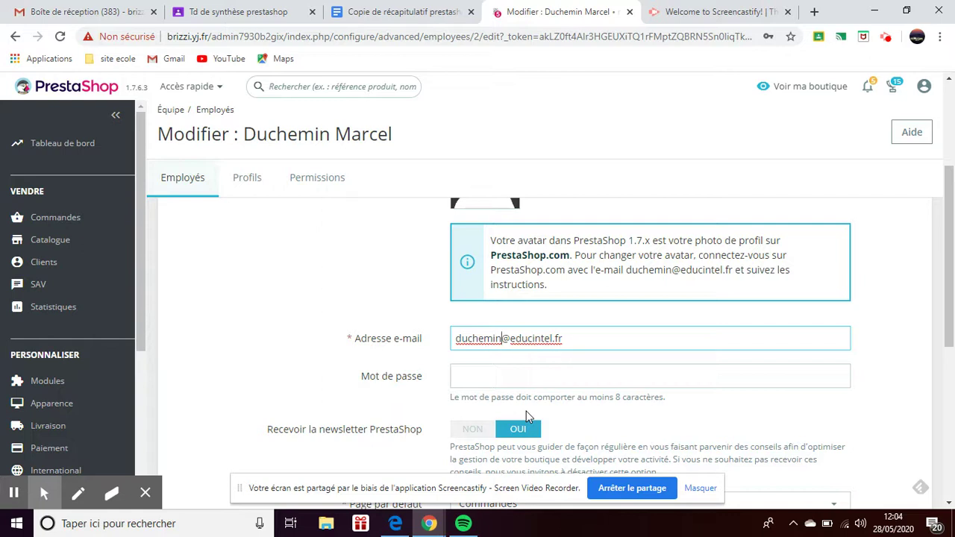
pyautogui.write('o')
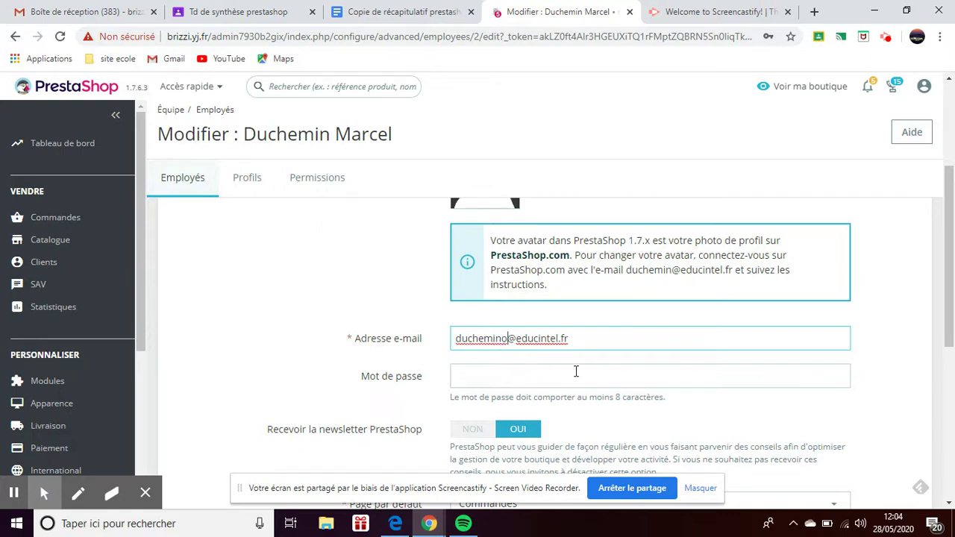
# Change employee 2's permission profile to Traducteur and save.
pyautogui.scroll(-1, 572, 370)
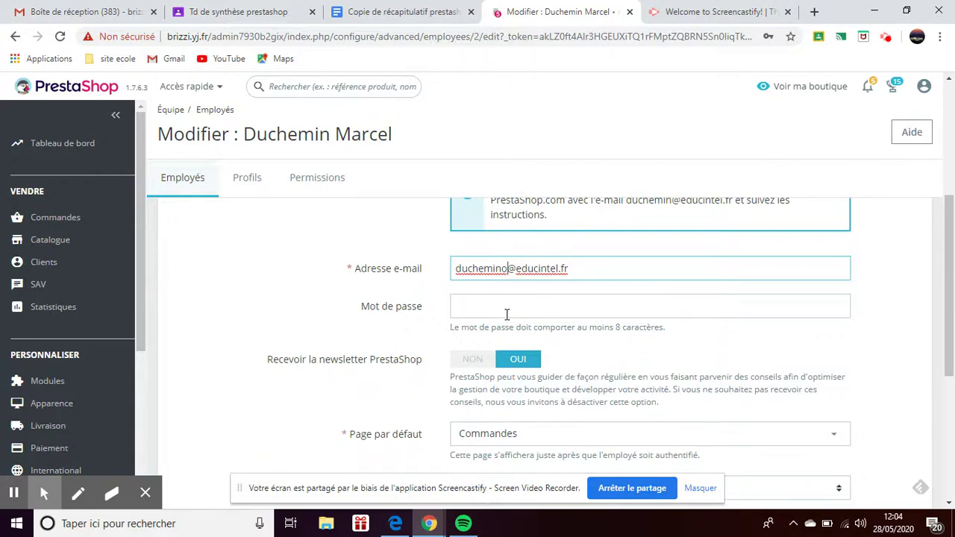
pyautogui.scroll(-1, 526, 355)
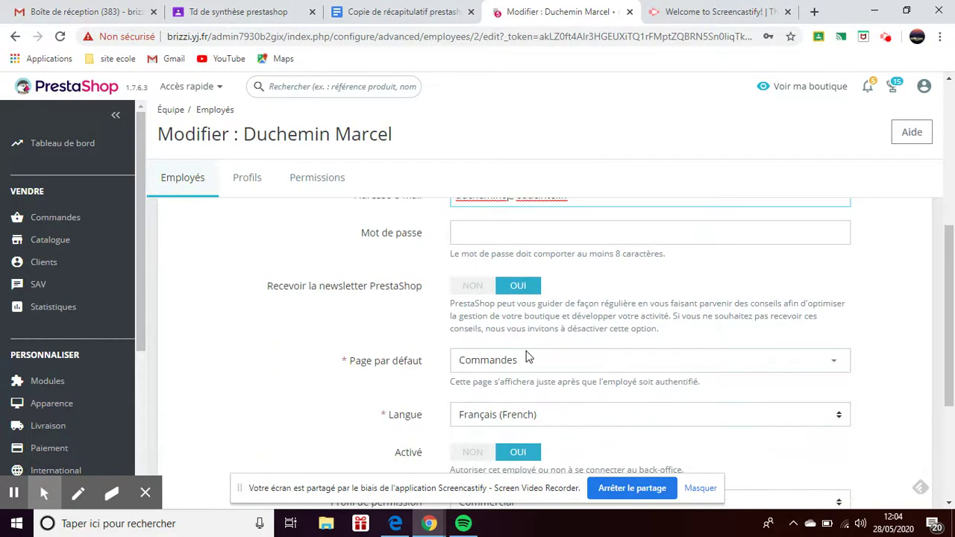
pyautogui.scroll(-1, 526, 355)
pyautogui.scroll(-1, 526, 352)
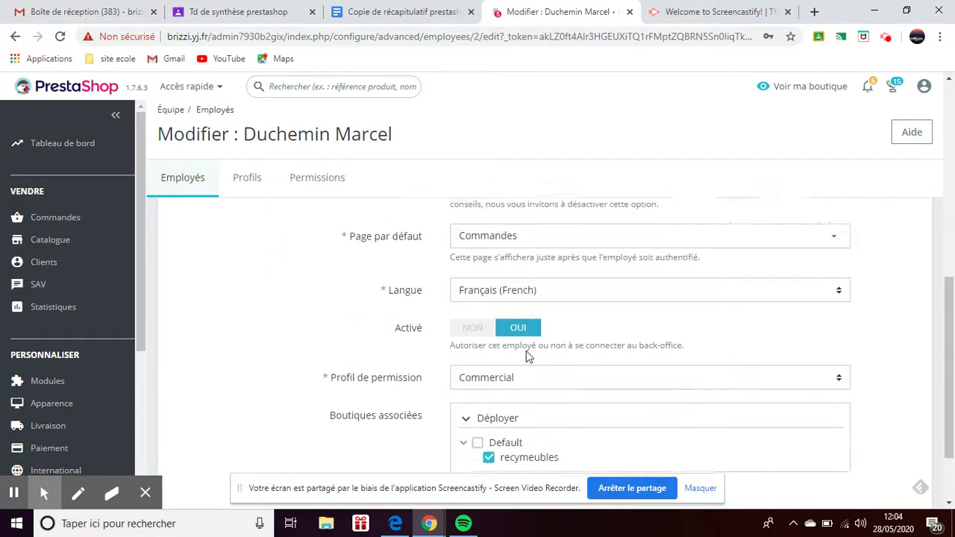
pyautogui.click(531, 378)
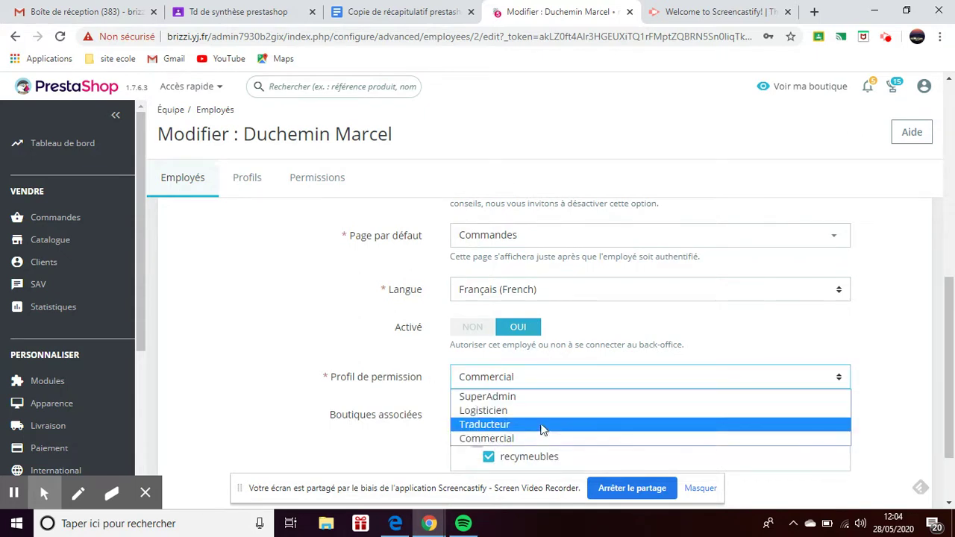
pyautogui.click(507, 423)
pyautogui.scroll(-2, 507, 423)
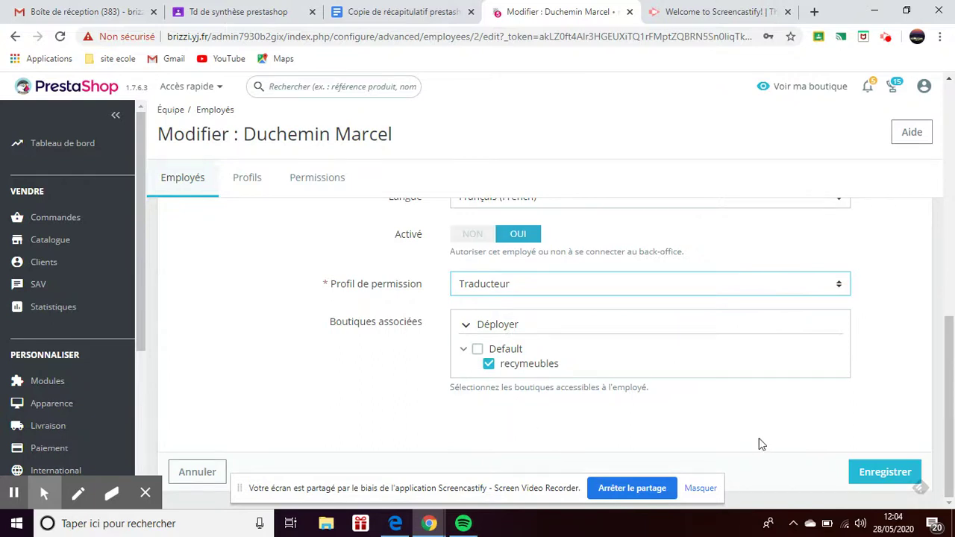
pyautogui.click(868, 468)
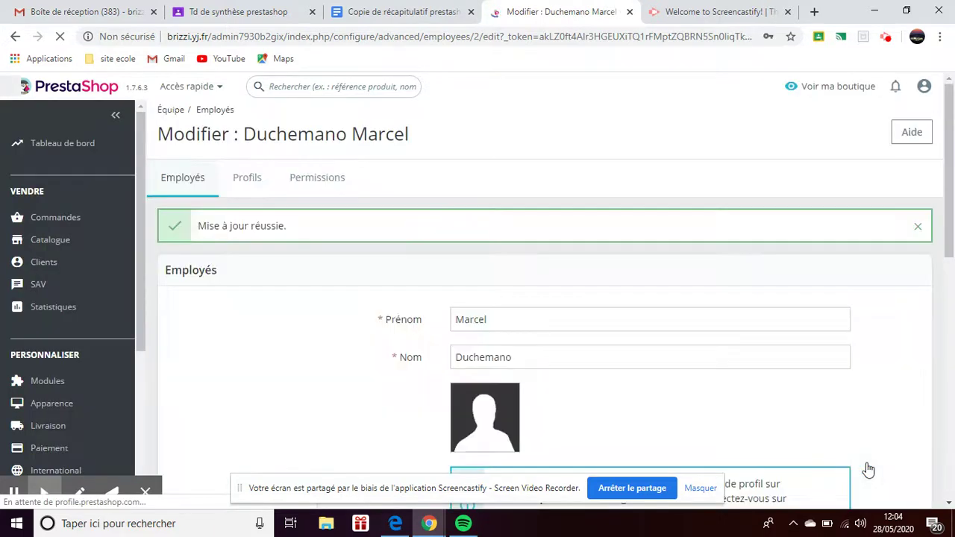
# Check the 'Mise à jour réussie' confirmation and return to the Équipe employee list.
pyautogui.scroll(-1, 615, 364)
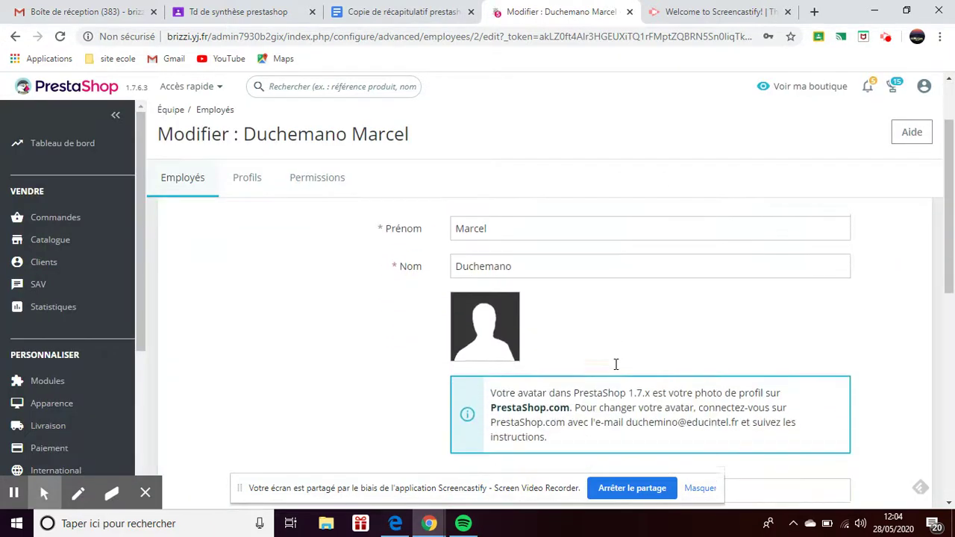
pyautogui.scroll(-2, 616, 366)
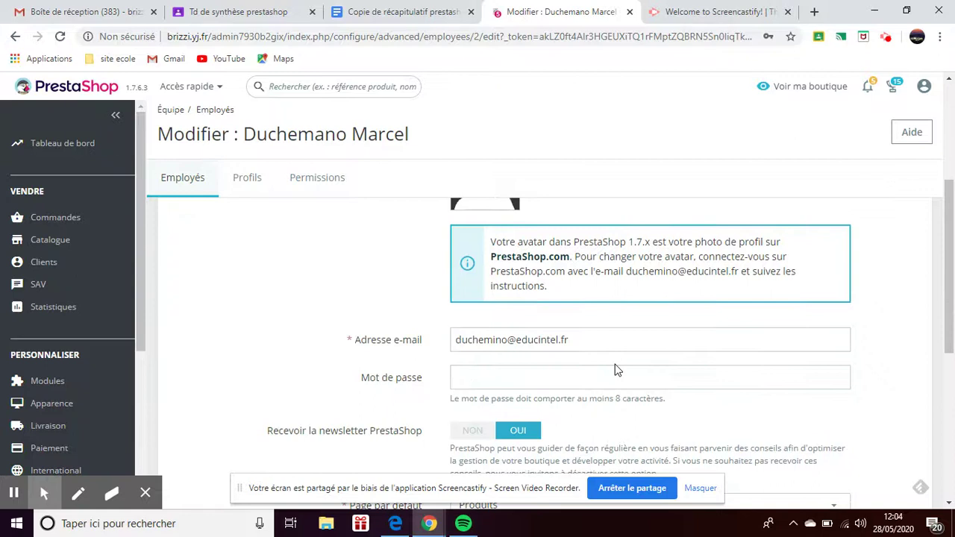
pyautogui.scroll(3, 615, 369)
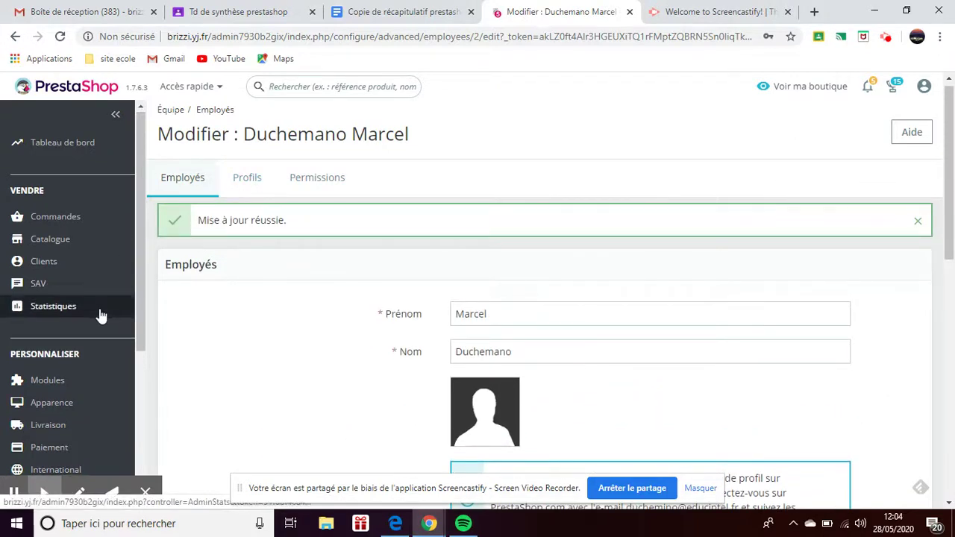
pyautogui.scroll(-3, 101, 315)
pyautogui.scroll(-1, 101, 315)
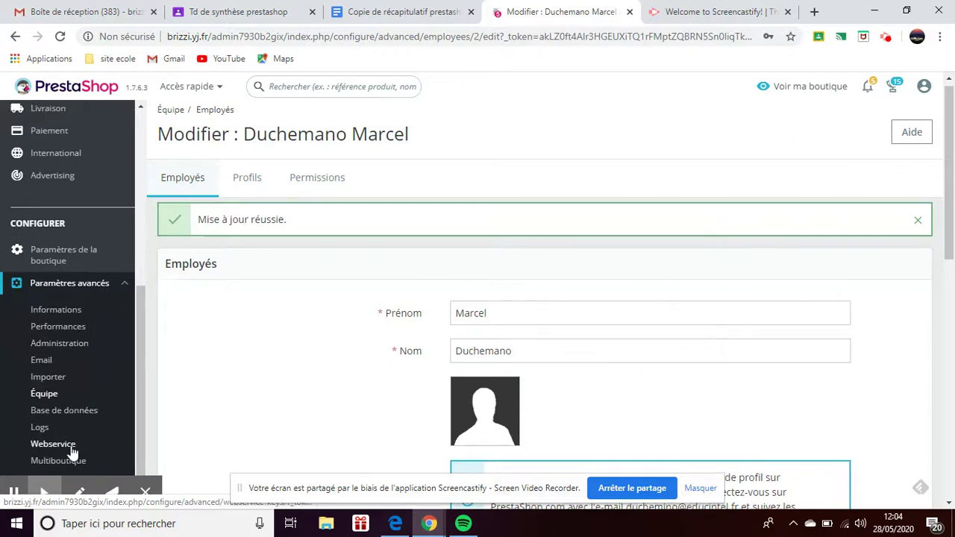
pyautogui.click(58, 395)
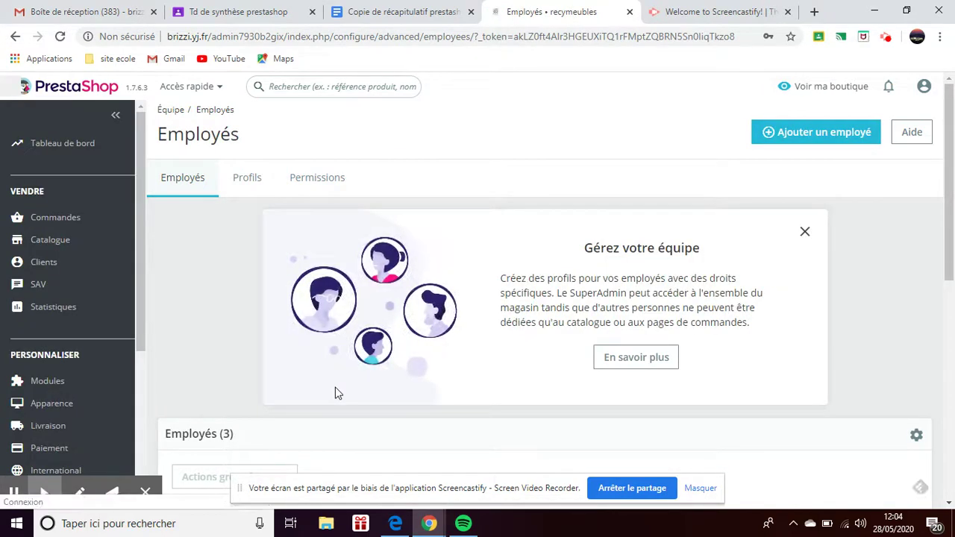
# Open the row actions menu for employee 2 in the Employés table.
pyautogui.scroll(-3, 335, 390)
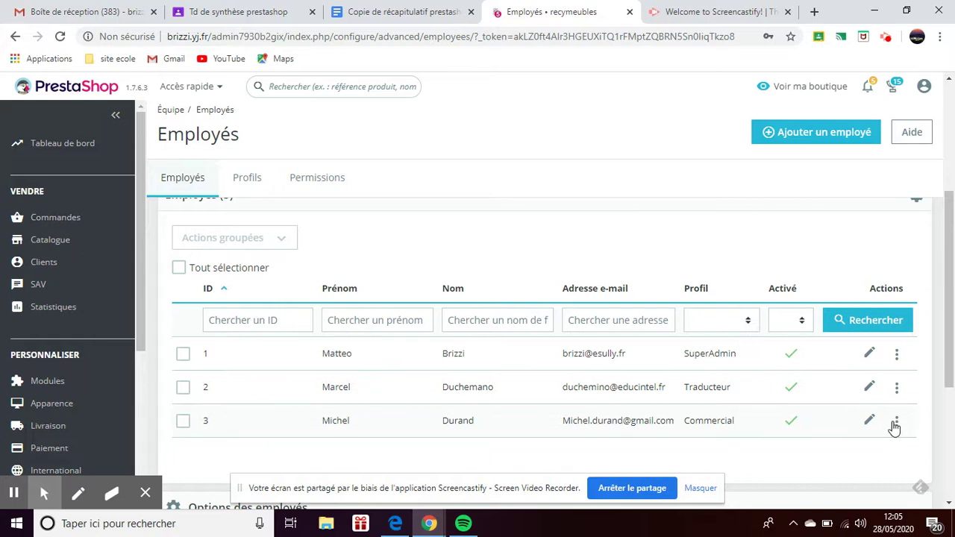
pyautogui.click(896, 392)
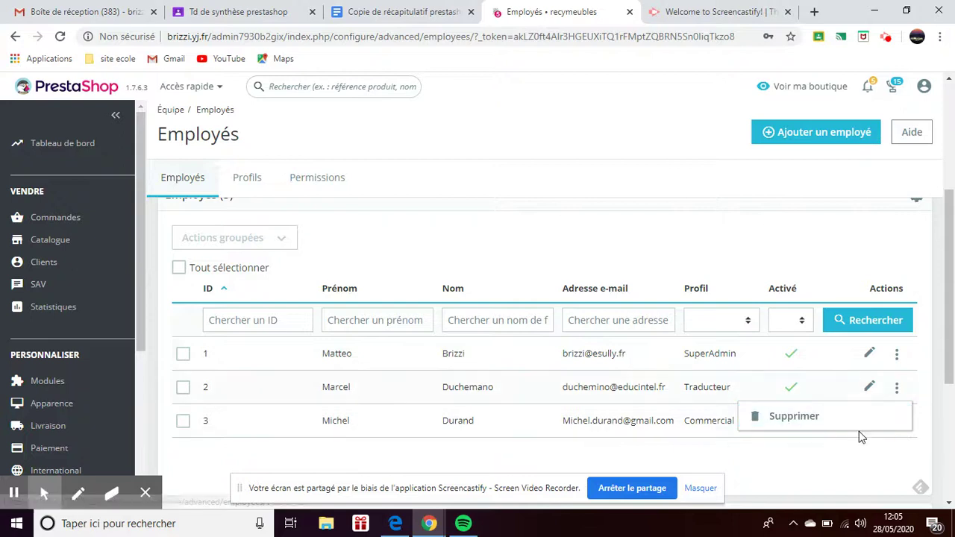
# Delete employee 3 via Supprimer and confirm with OK.
pyautogui.click(863, 455)
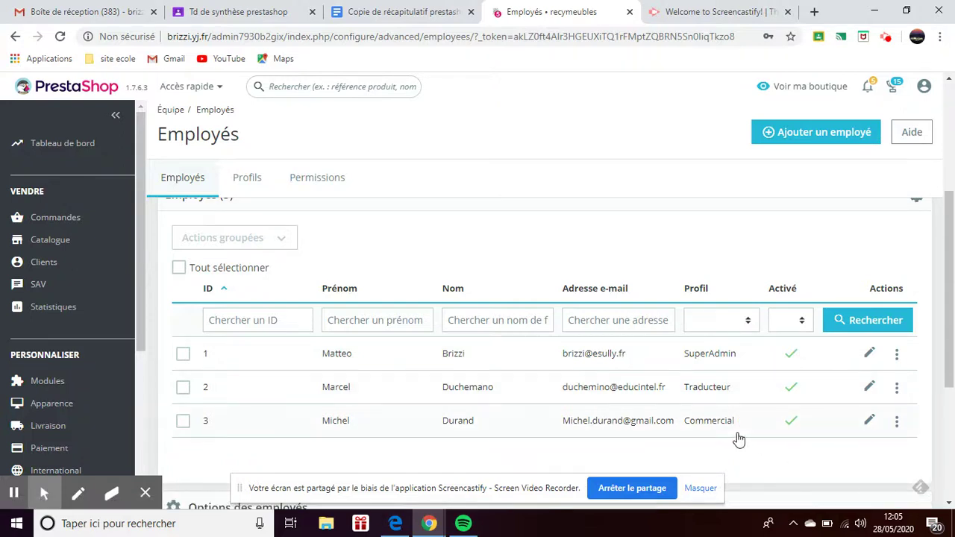
pyautogui.click(896, 424)
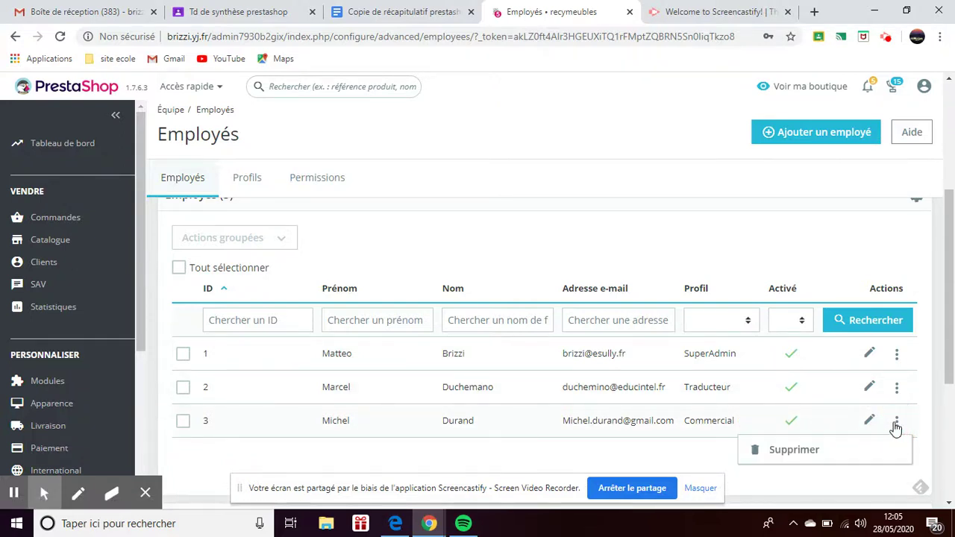
pyautogui.click(831, 457)
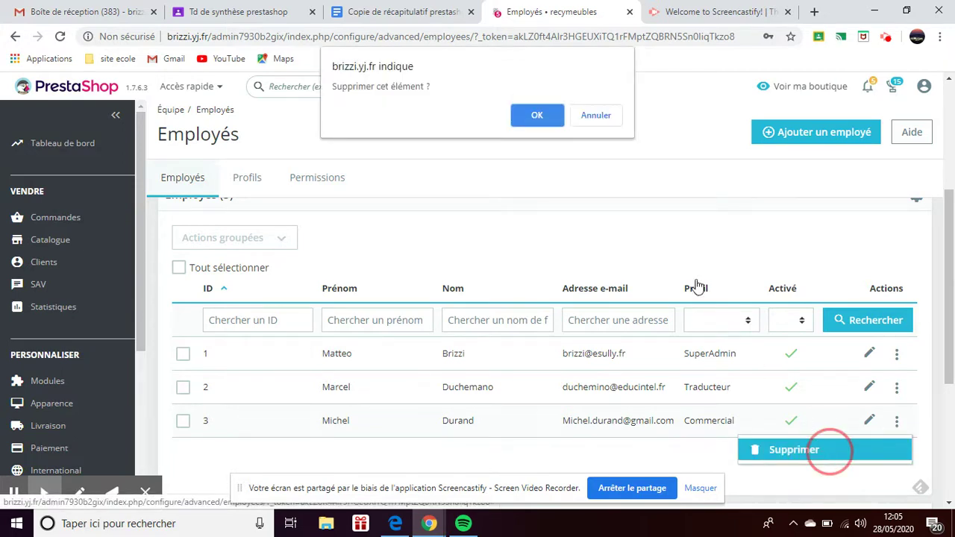
pyautogui.click(534, 117)
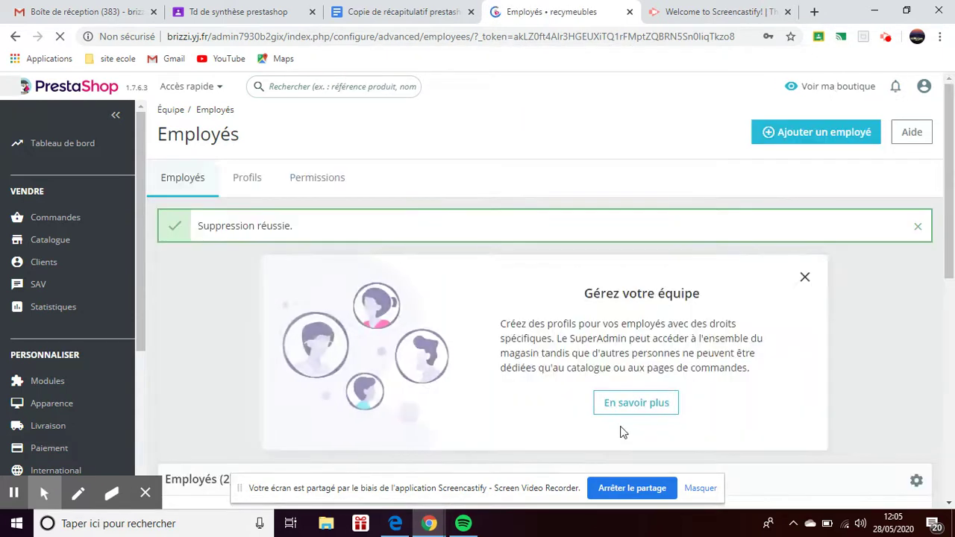
pyautogui.scroll(-4, 622, 430)
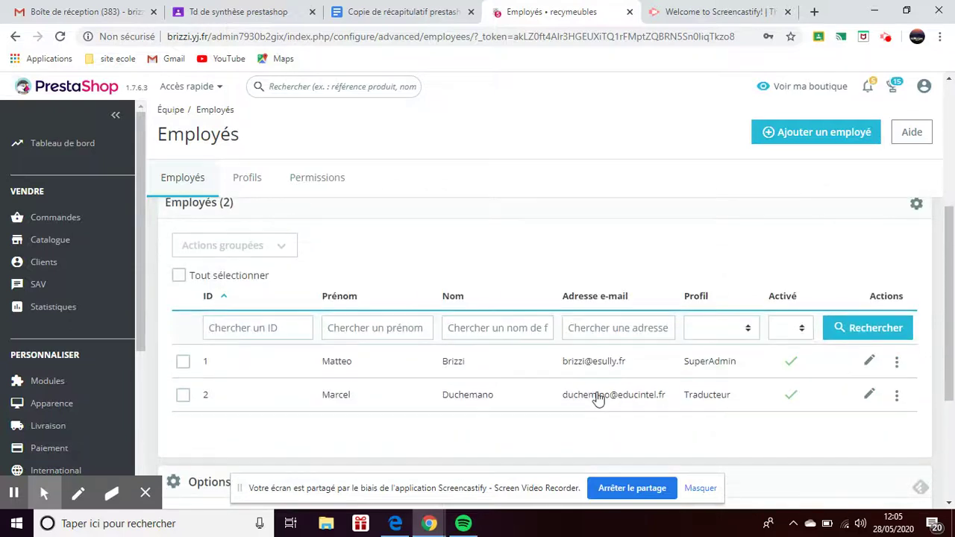